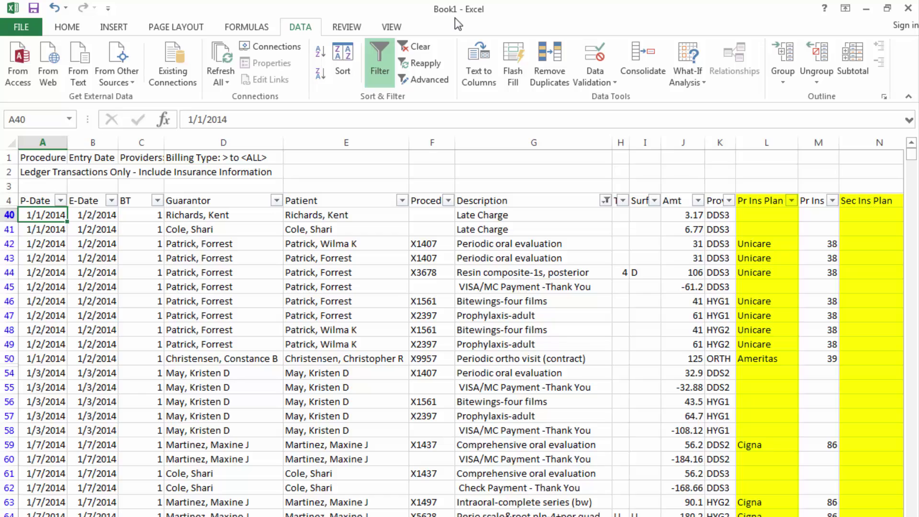
# Close Book1 without saving, then launch _Proclrpt from the Family File's Dentrix folder.
pyautogui.click(907, 10)
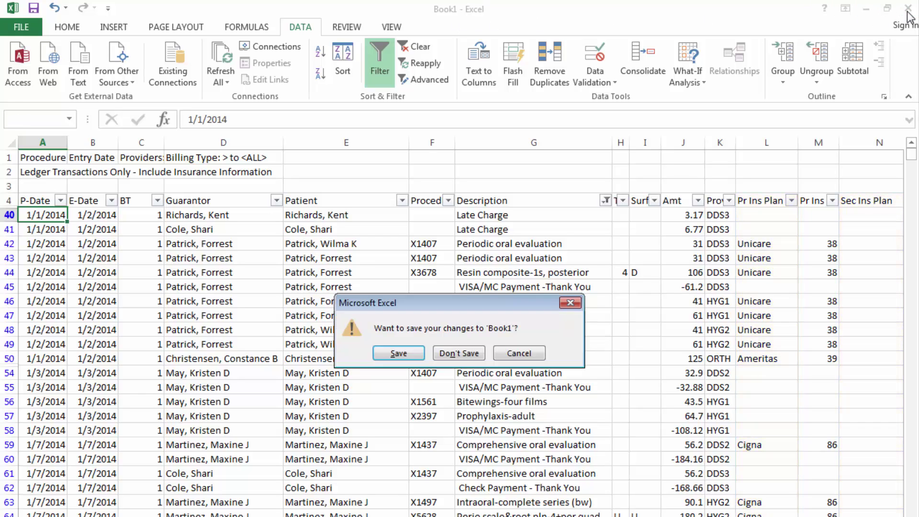
pyautogui.click(467, 357)
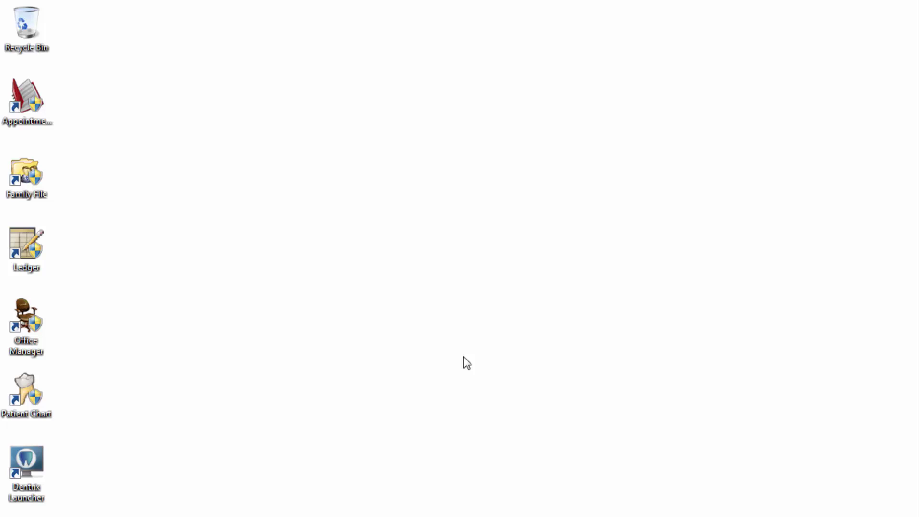
pyautogui.rightClick(30, 176)
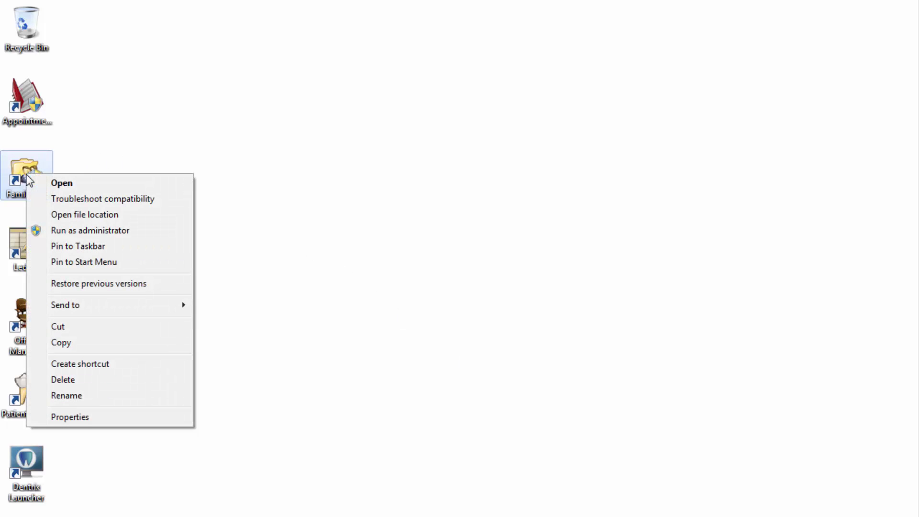
pyautogui.click(113, 216)
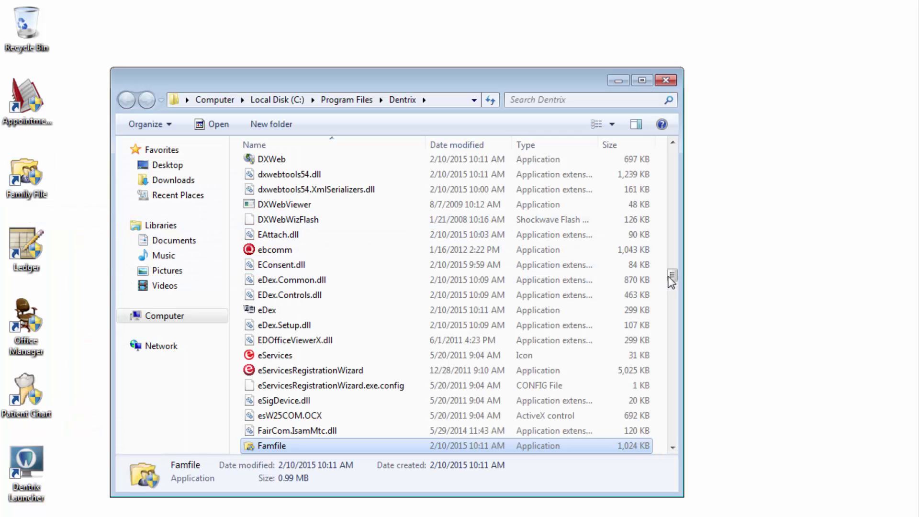
pyautogui.moveTo(671, 280); pyautogui.dragTo(677, 167)
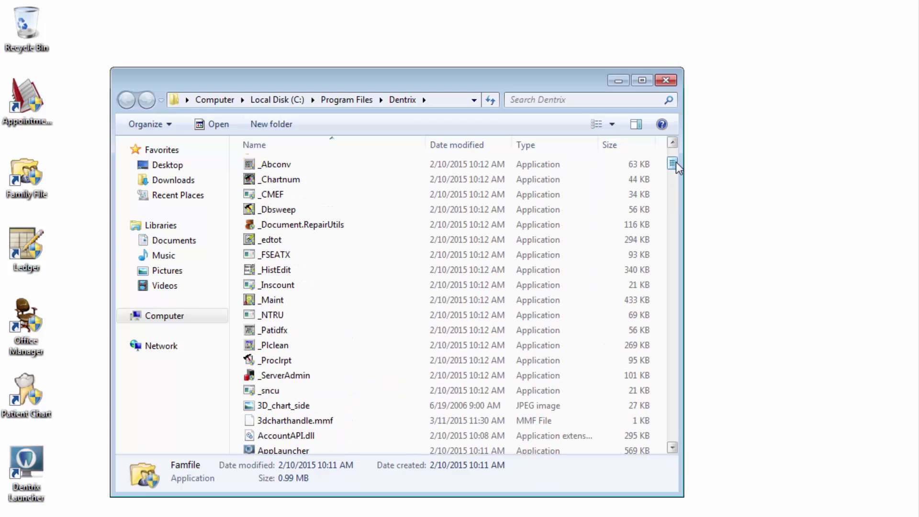
pyautogui.doubleClick(292, 364)
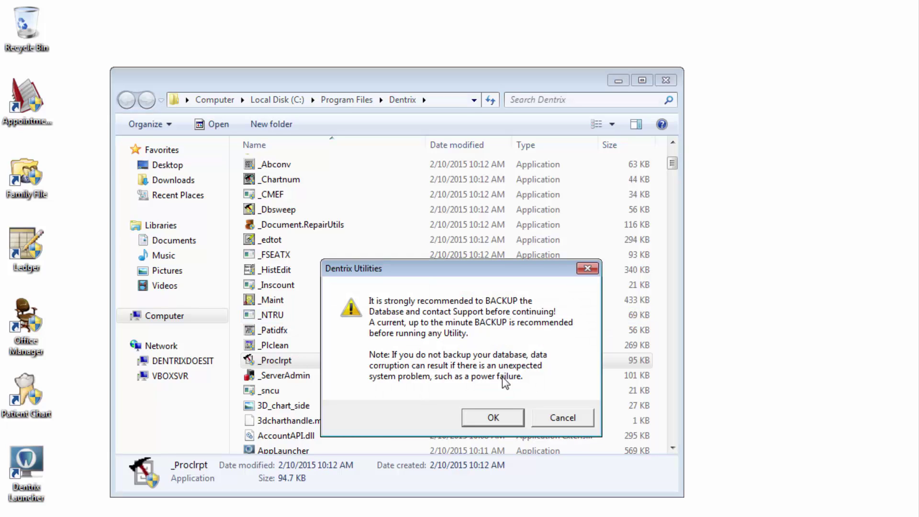
# Dismiss the backup warning and set the report entry dates from 01/01/2014 to 12/31/2014.
pyautogui.click(493, 418)
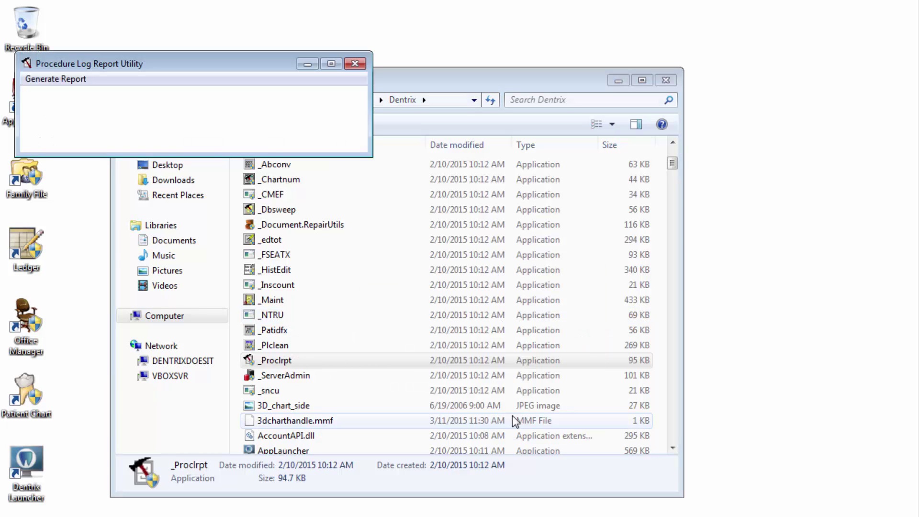
pyautogui.click(68, 82)
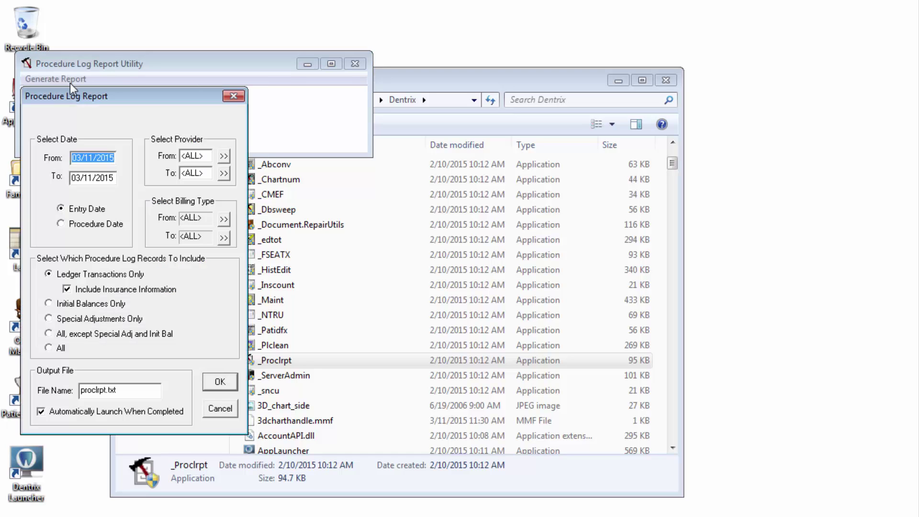
pyautogui.write('010114')
pyautogui.click(111, 176)
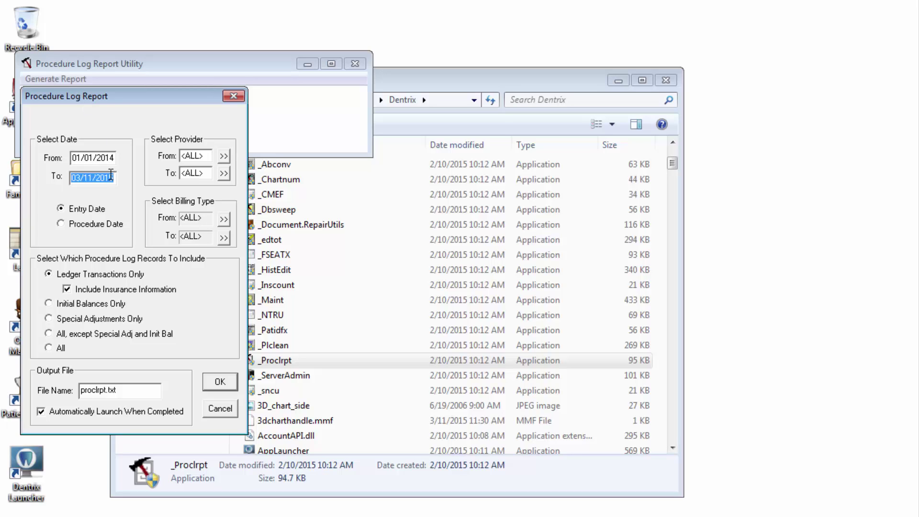
pyautogui.write('123114')
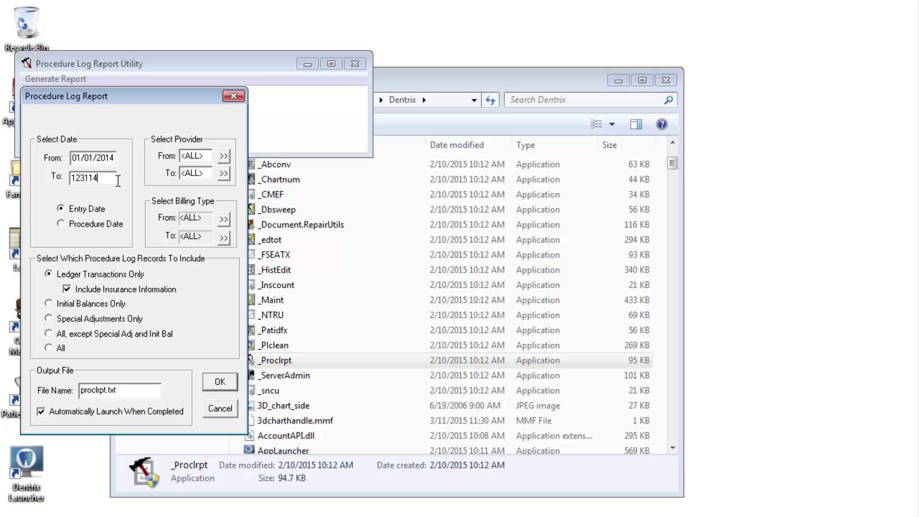
pyautogui.click(94, 213)
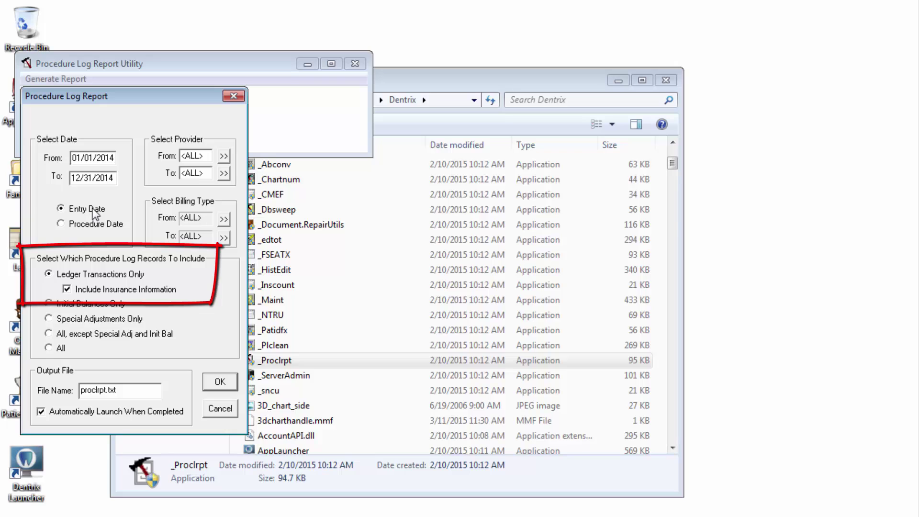
# Run the 2014 report to proclrpt.txt, then close Notepad and the utility window.
pyautogui.click(218, 382)
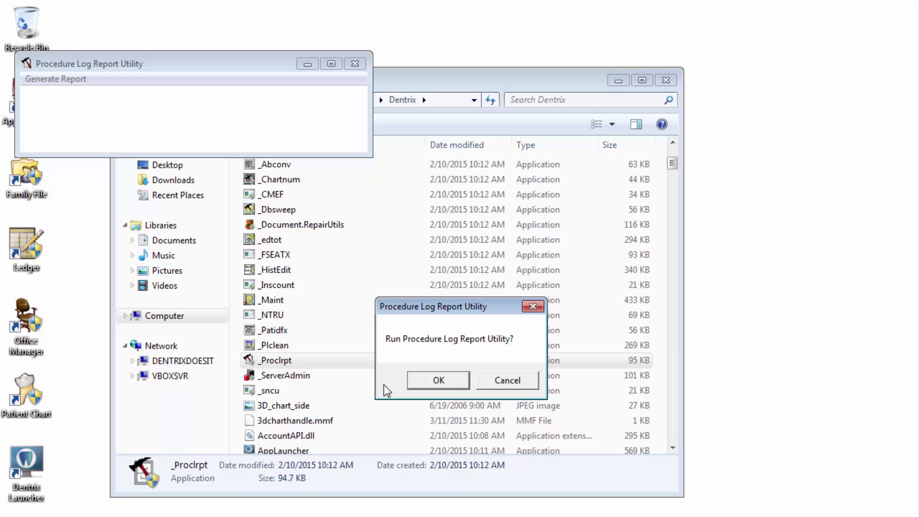
pyautogui.click(427, 383)
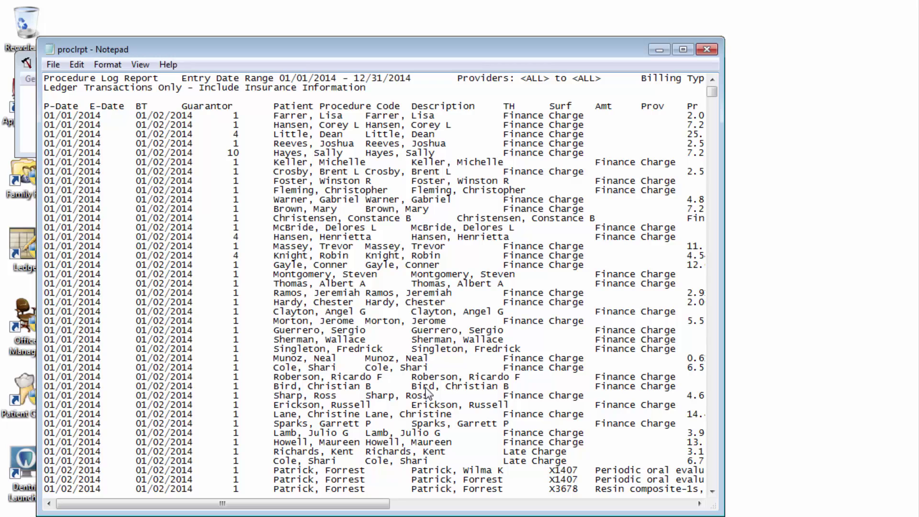
pyautogui.click(707, 51)
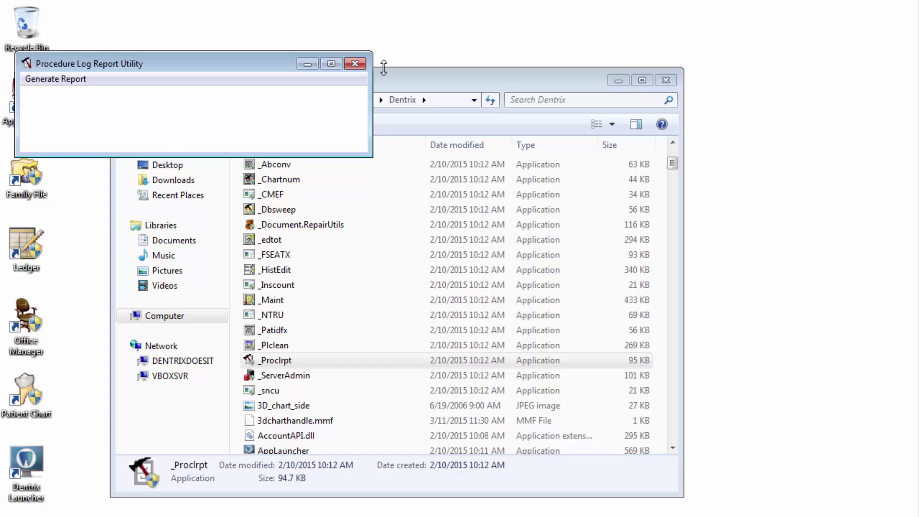
pyautogui.click(364, 68)
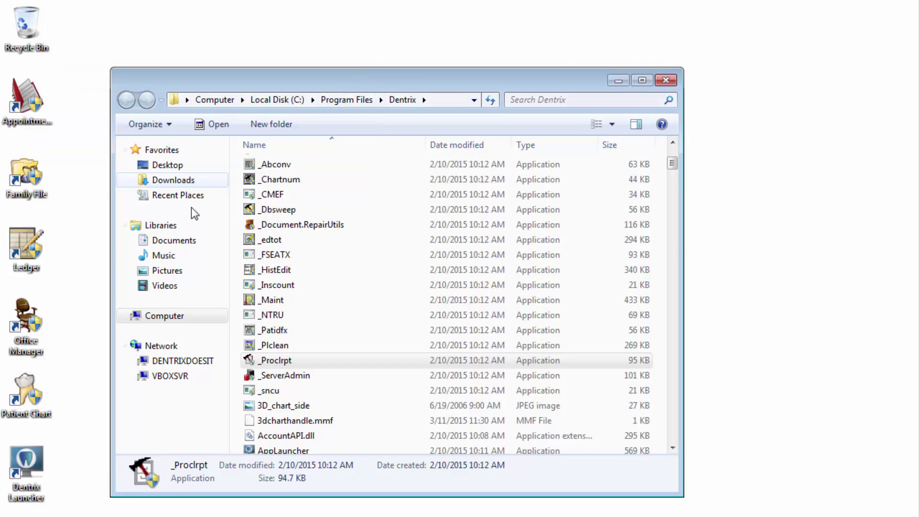
# Open the Letter Template Path folder C:\DENTRIX\COMMON\DOC from Office Manager's Preferences Paths settings.
pyautogui.click(32, 330)
pyautogui.doubleClick(32, 330)
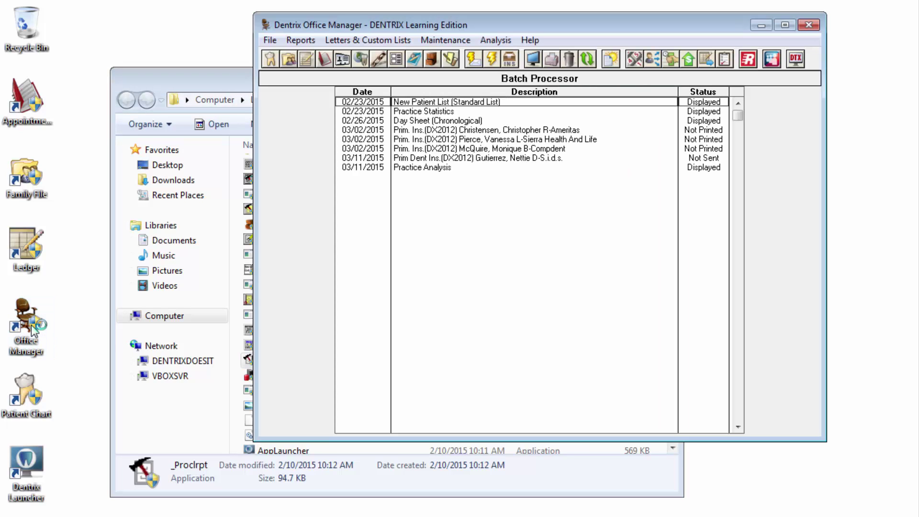
pyautogui.click(451, 41)
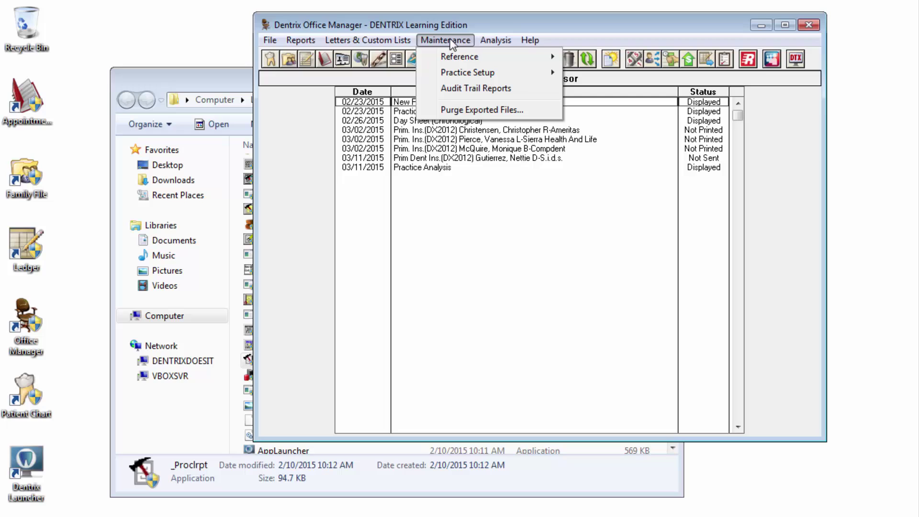
pyautogui.moveTo(461, 74)
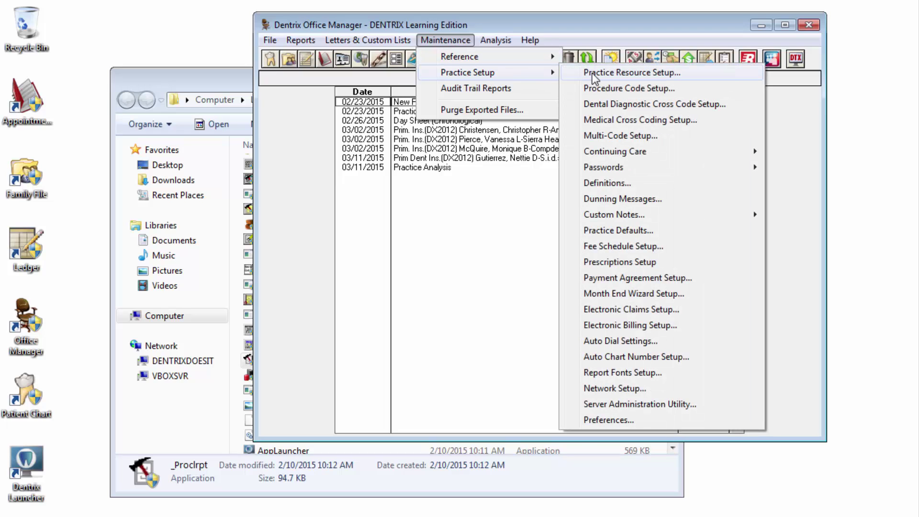
pyautogui.click(621, 421)
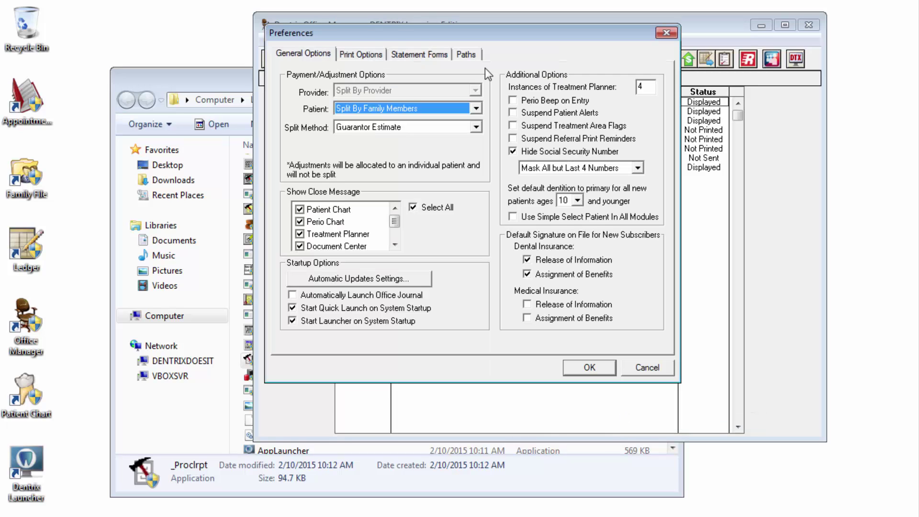
pyautogui.click(469, 55)
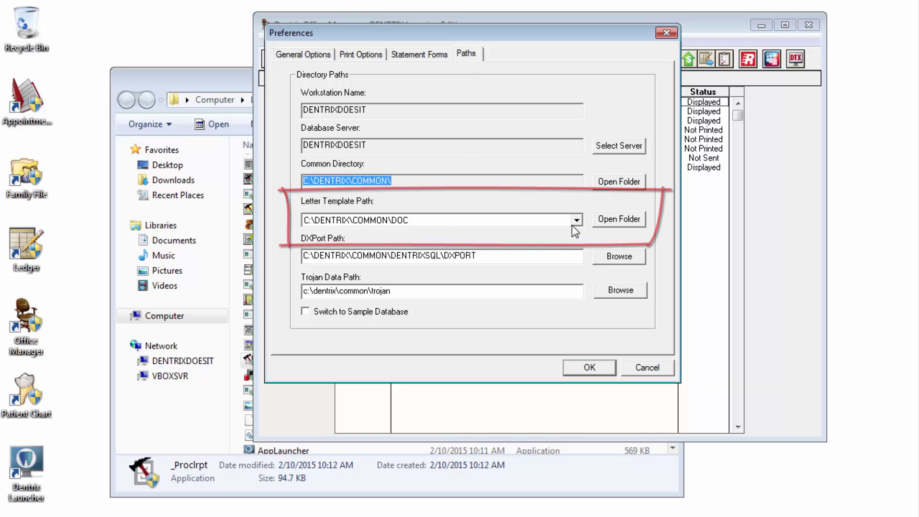
pyautogui.click(605, 222)
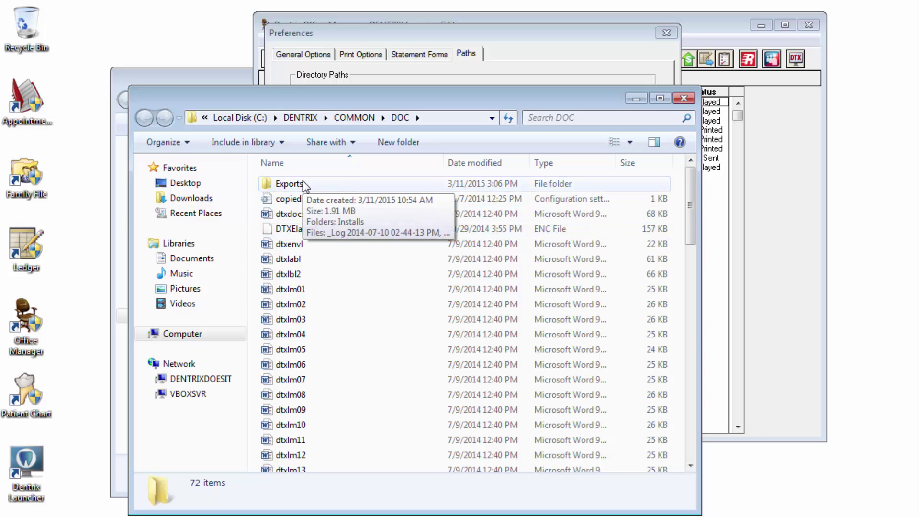
# Open the proclrpt file from the Exports subfolder in Notepad.
pyautogui.doubleClick(289, 184)
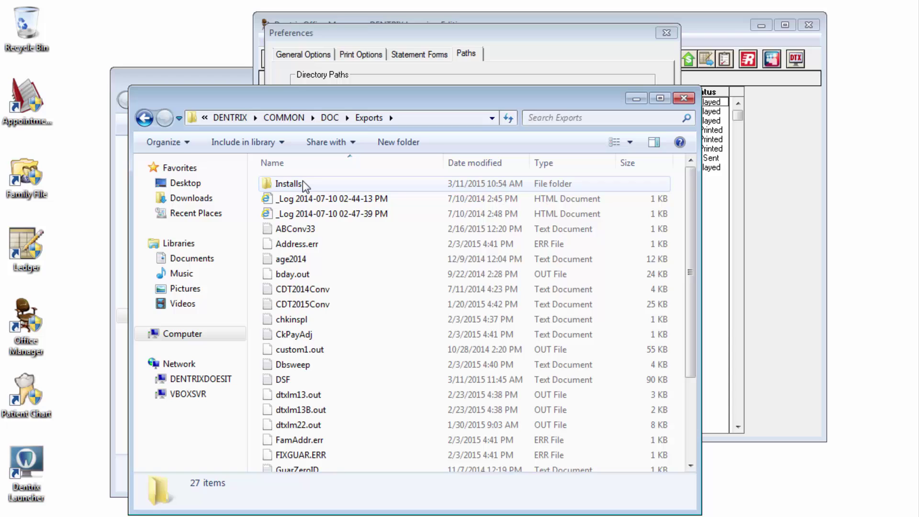
pyautogui.scroll(-3, 373, 345)
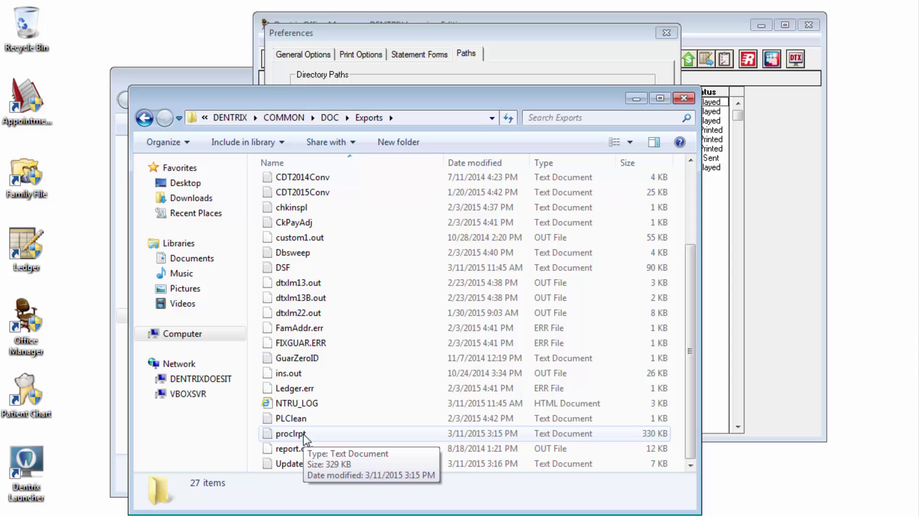
pyautogui.doubleClick(290, 433)
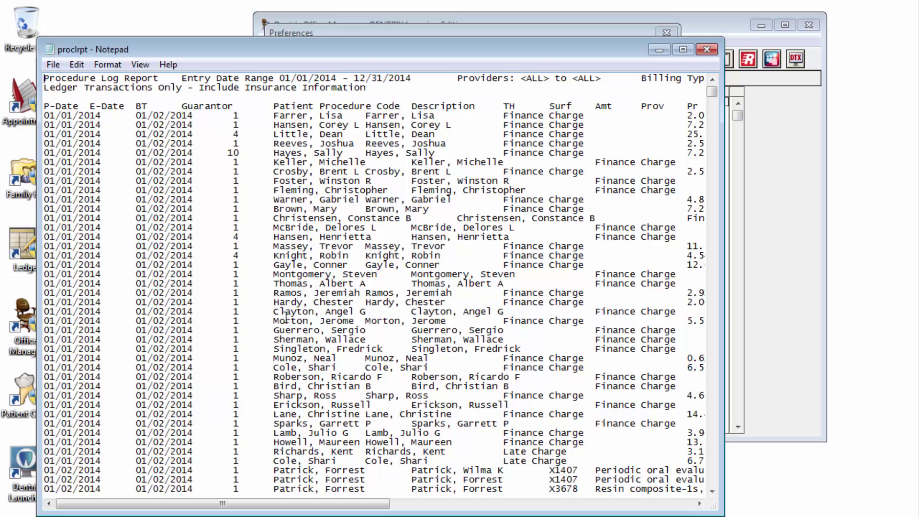
# Select all of the proclrpt report text in Notepad and copy it.
pyautogui.click(78, 66)
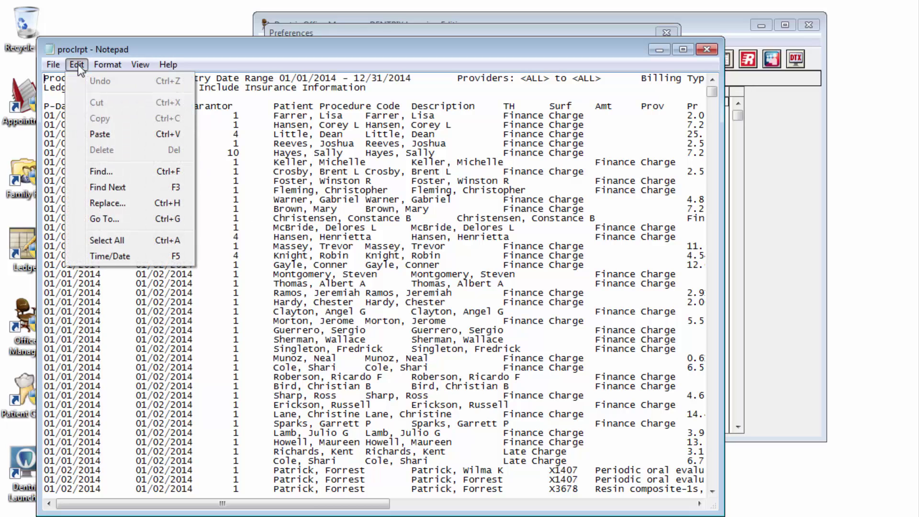
pyautogui.click(137, 239)
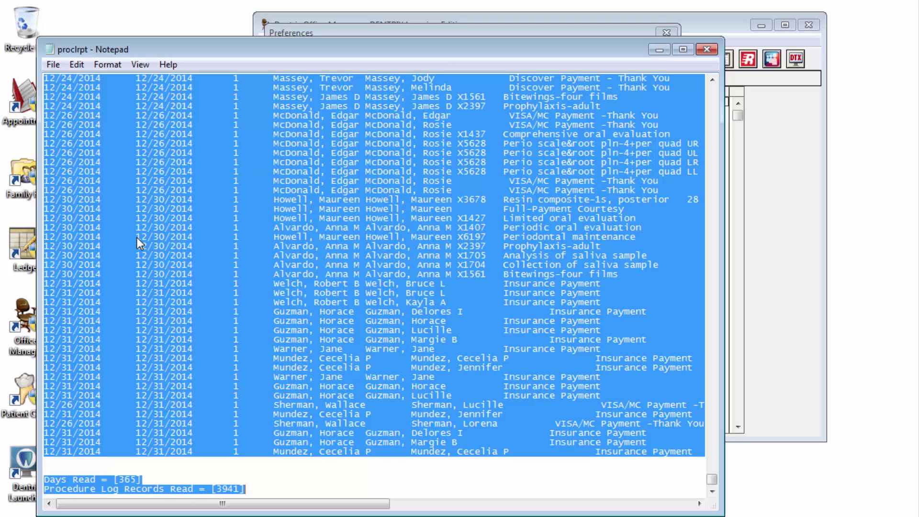
pyautogui.click(78, 66)
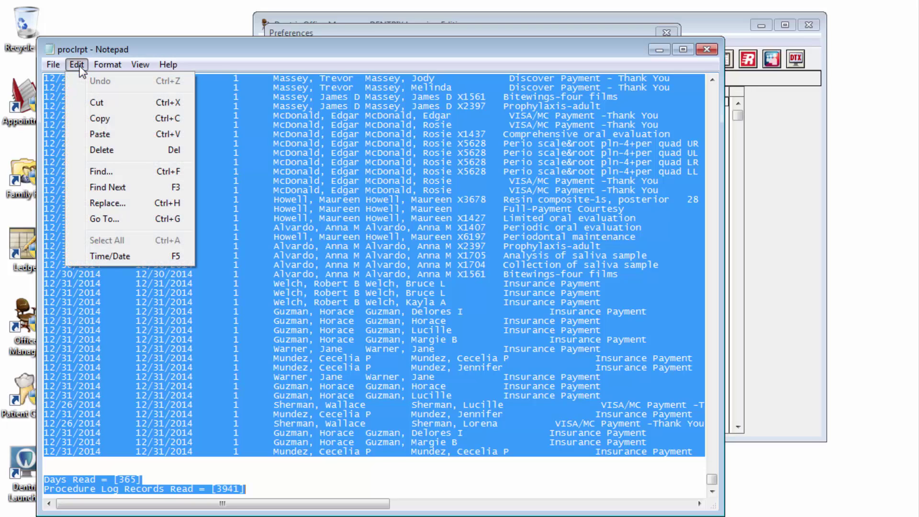
pyautogui.click(124, 119)
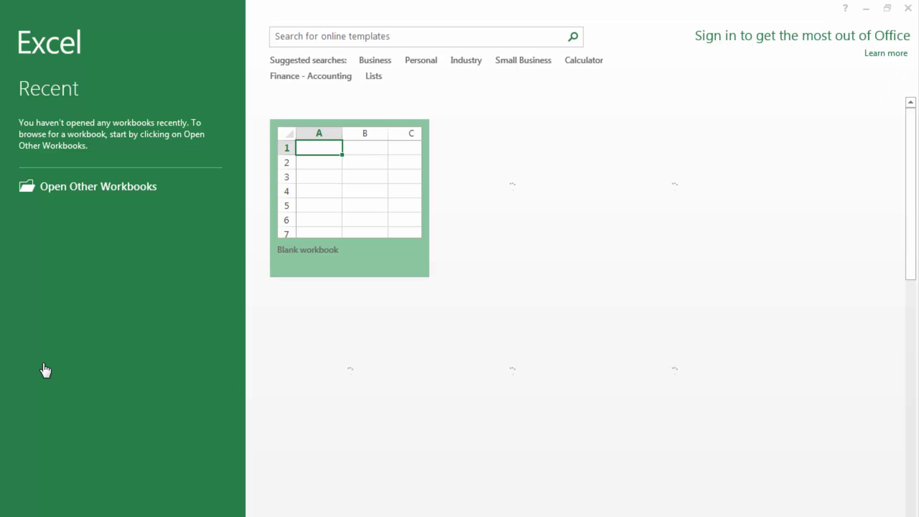
# Create a blank workbook and paste the copied proclrpt report into cell A1.
pyautogui.click(337, 216)
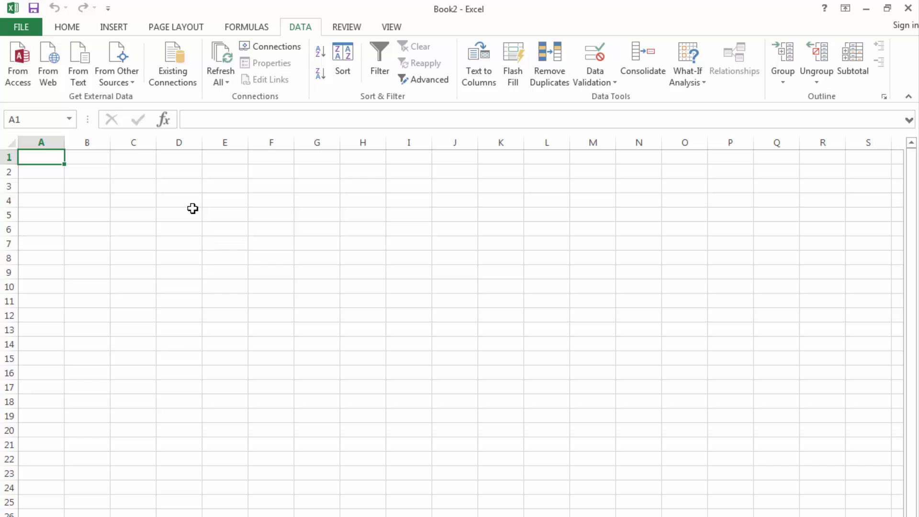
pyautogui.click(80, 30)
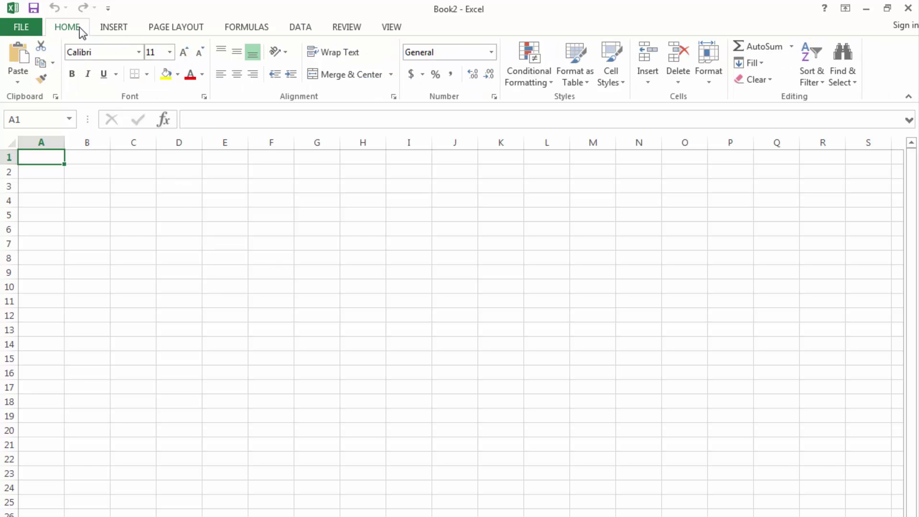
pyautogui.click(19, 58)
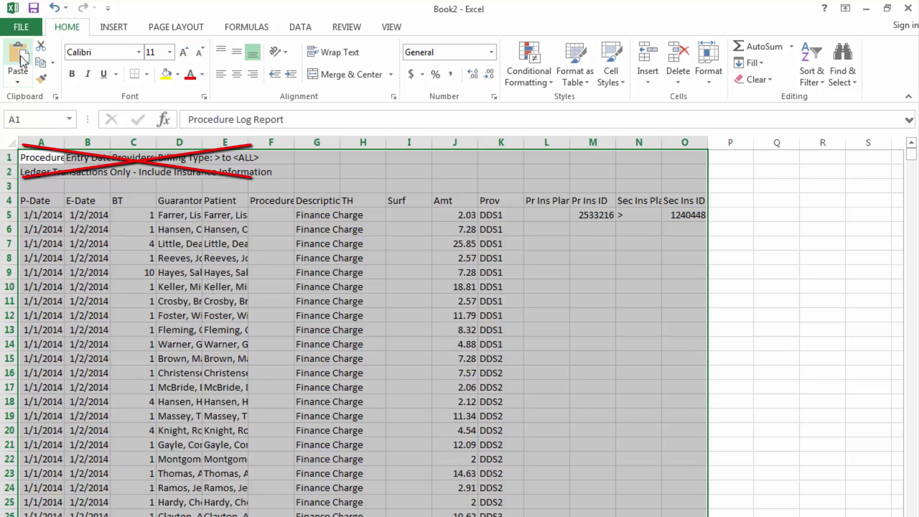
# Sort the report by Procedure Code, Z to A, so X9977 rows come first.
pyautogui.click(56, 200)
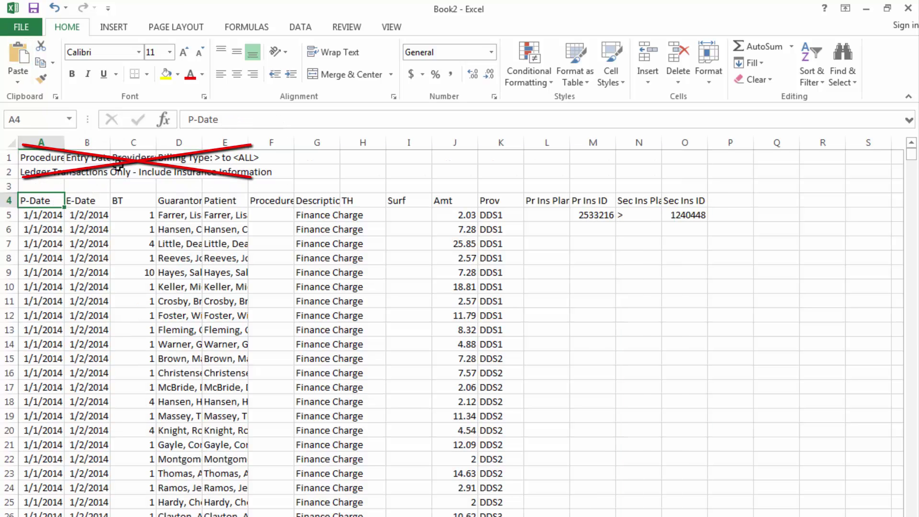
pyautogui.click(306, 27)
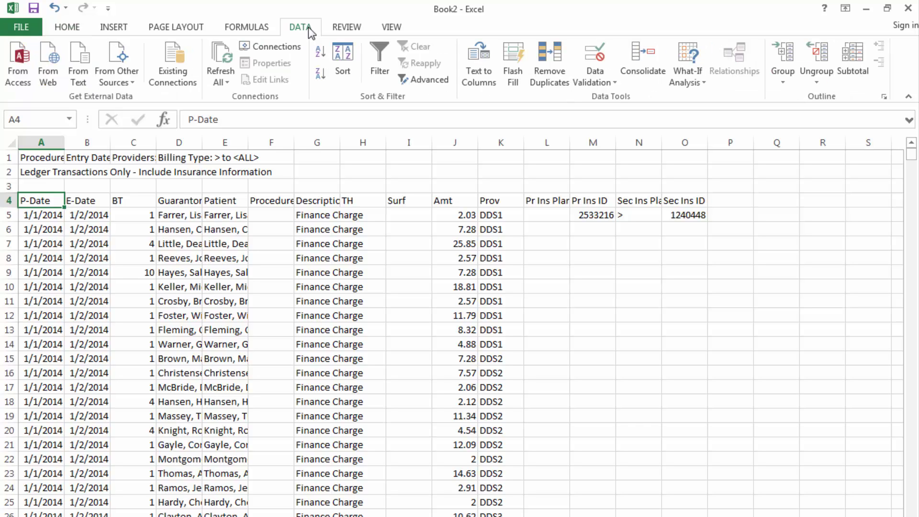
pyautogui.click(344, 67)
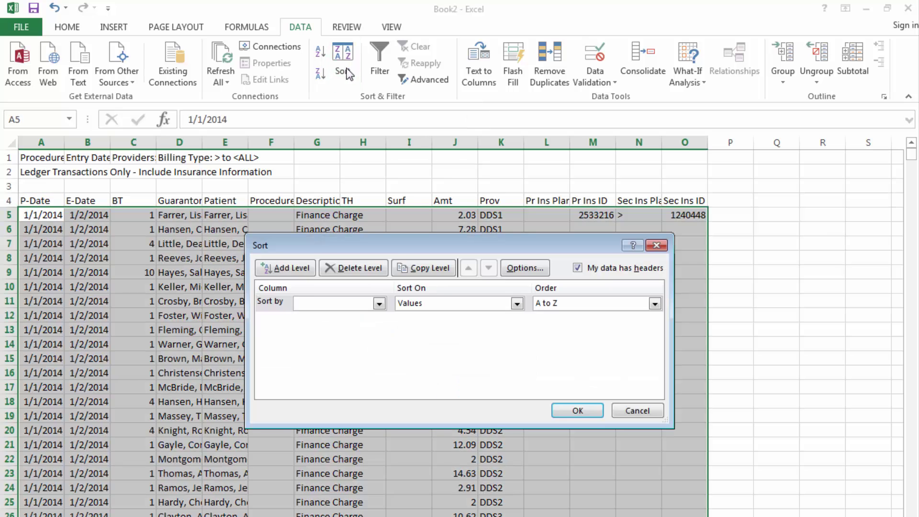
pyautogui.click(379, 303)
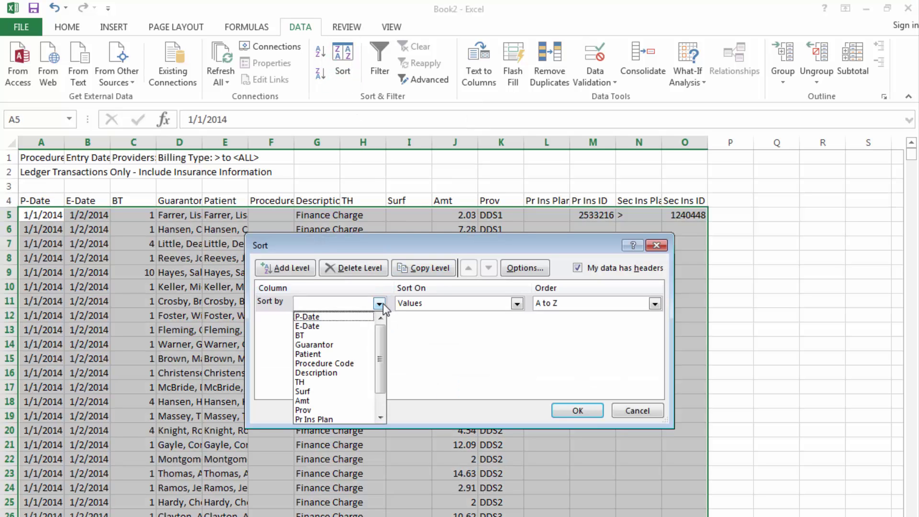
pyautogui.click(341, 366)
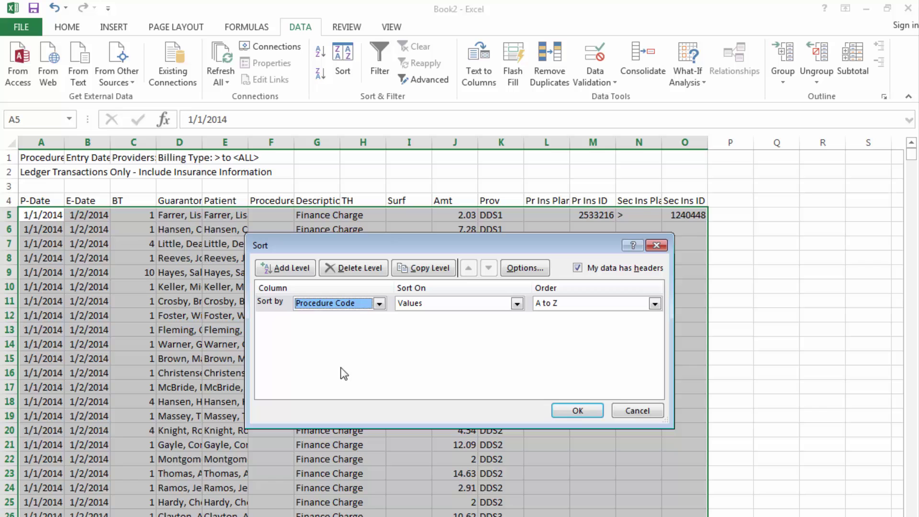
pyautogui.click(654, 304)
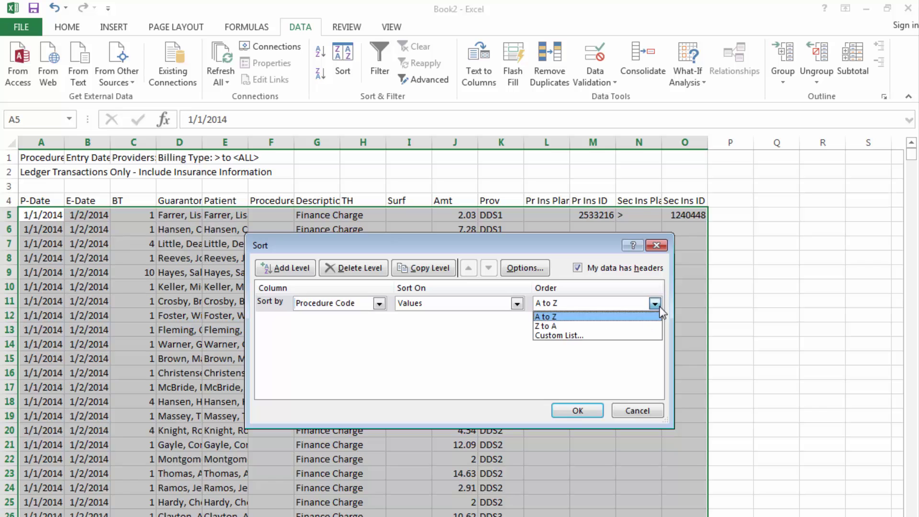
pyautogui.click(572, 325)
pyautogui.click(564, 413)
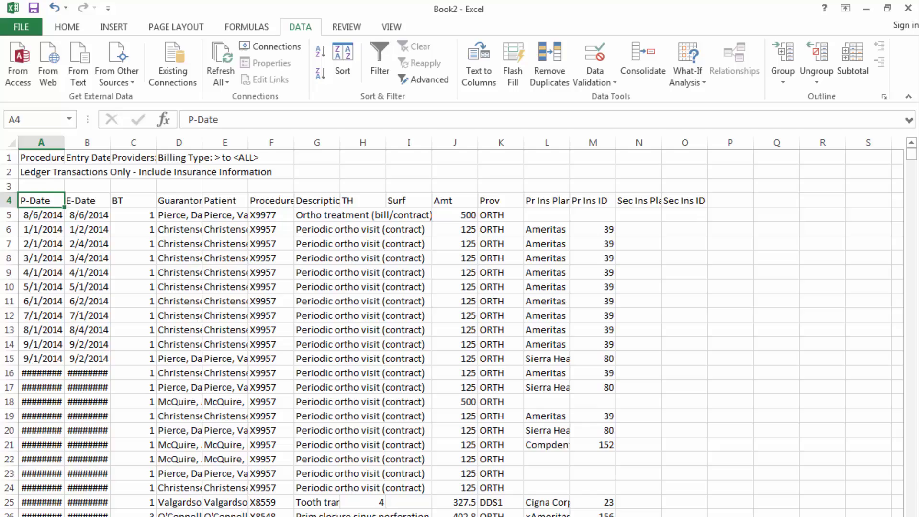
pyautogui.scroll(-20, 453, 335)
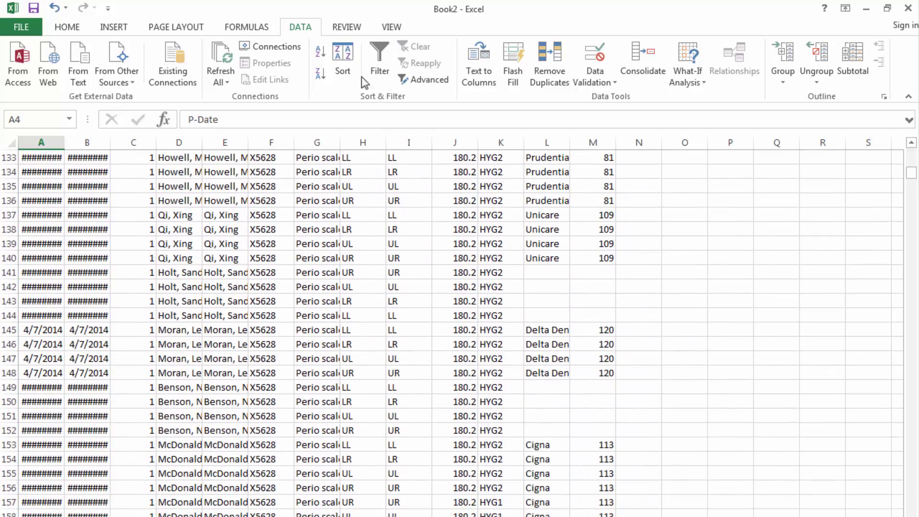
pyautogui.click(349, 67)
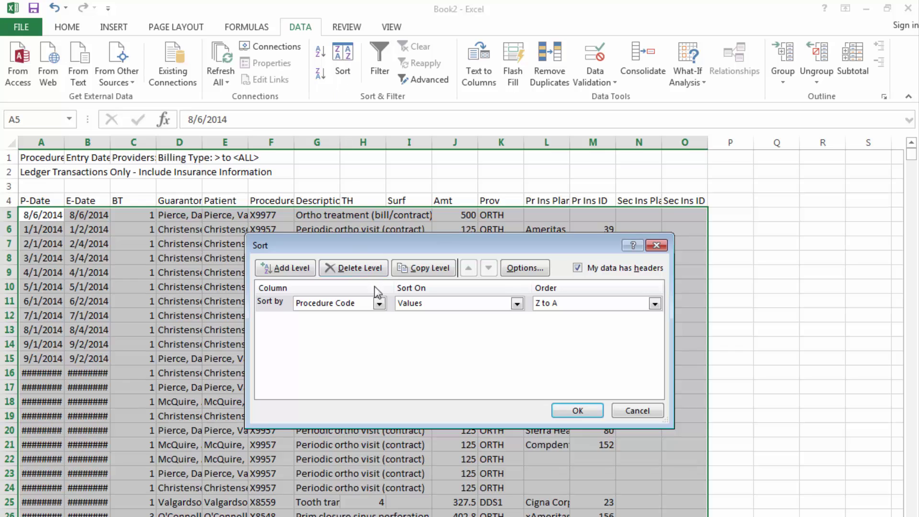
pyautogui.click(378, 305)
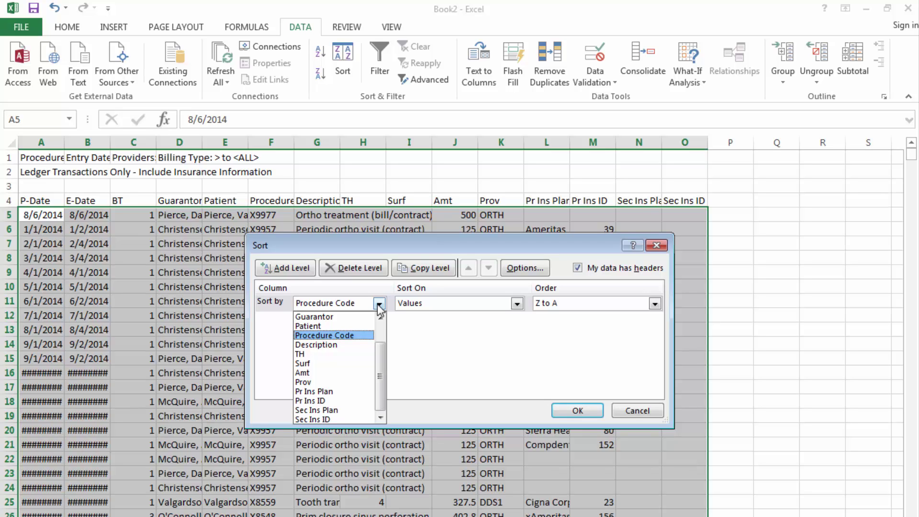
pyautogui.click(636, 410)
pyautogui.click(637, 410)
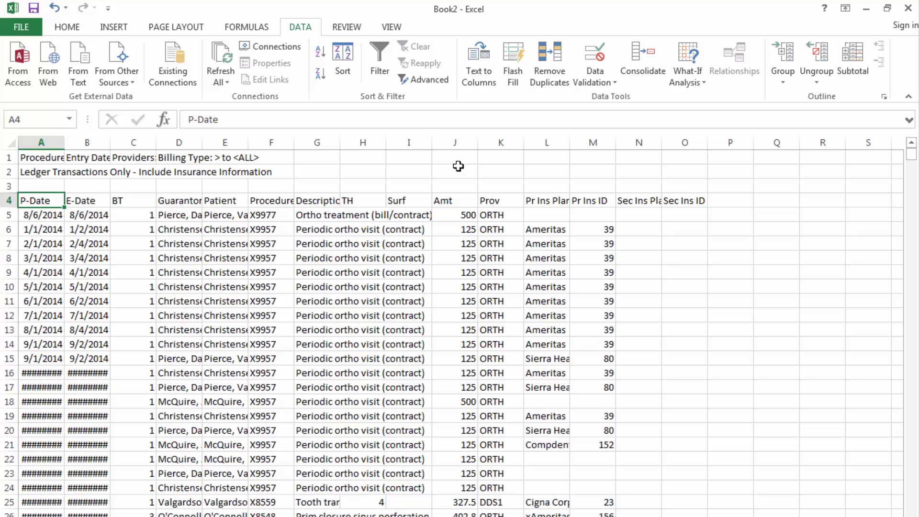
# Add filters and show only procedure codes X1407, X1427, X1437 and X1497.
pyautogui.click(385, 68)
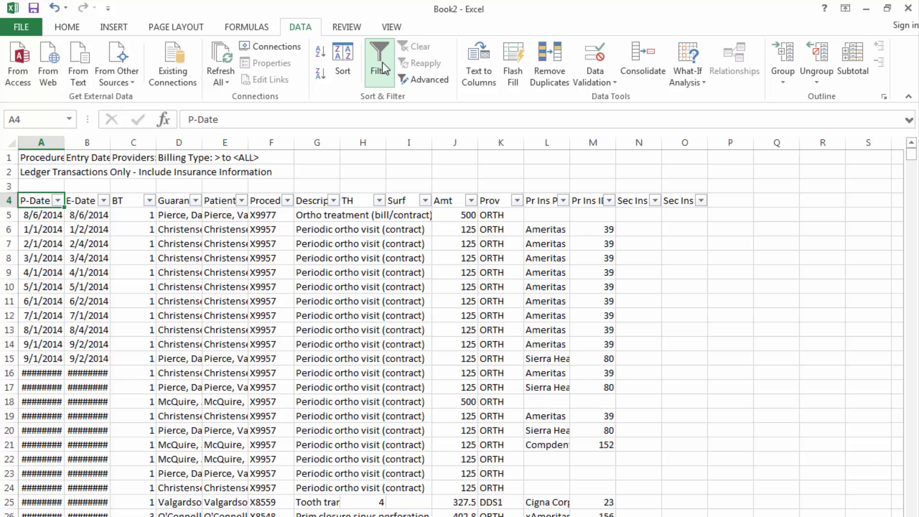
pyautogui.click(288, 200)
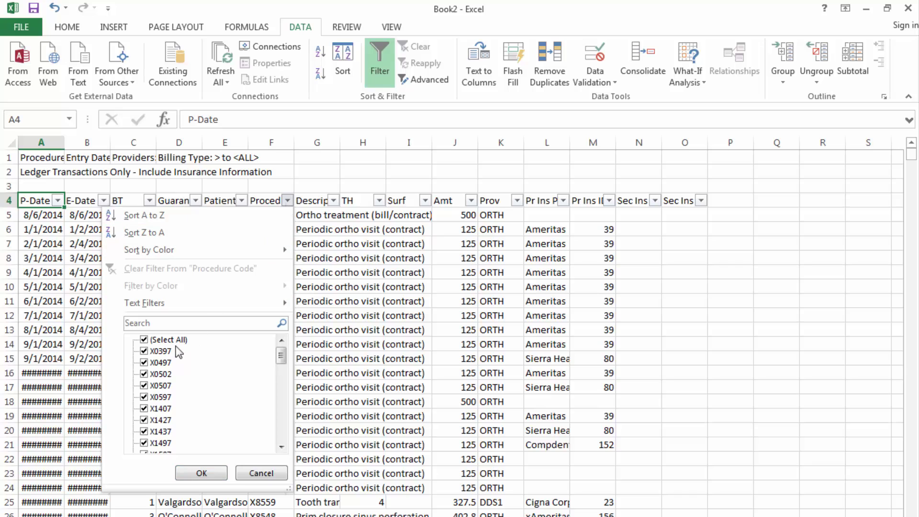
pyautogui.click(144, 340)
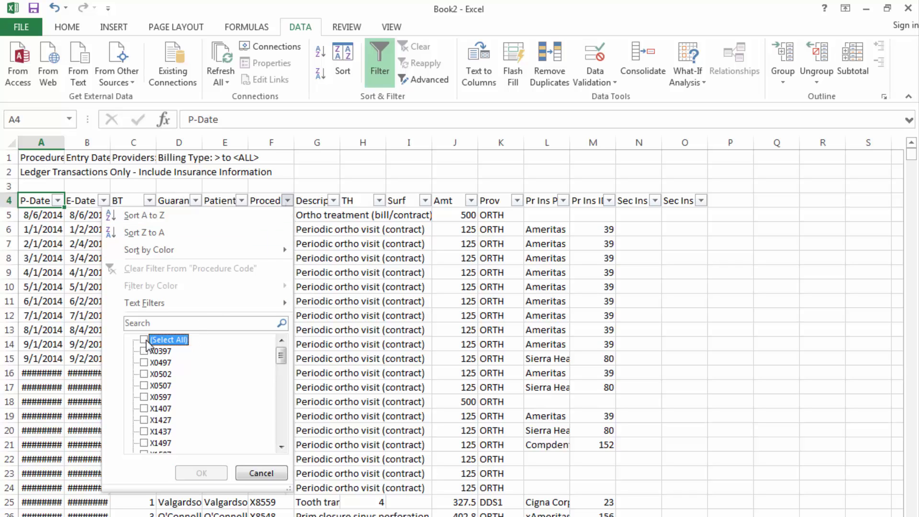
pyautogui.click(144, 409)
pyautogui.click(144, 420)
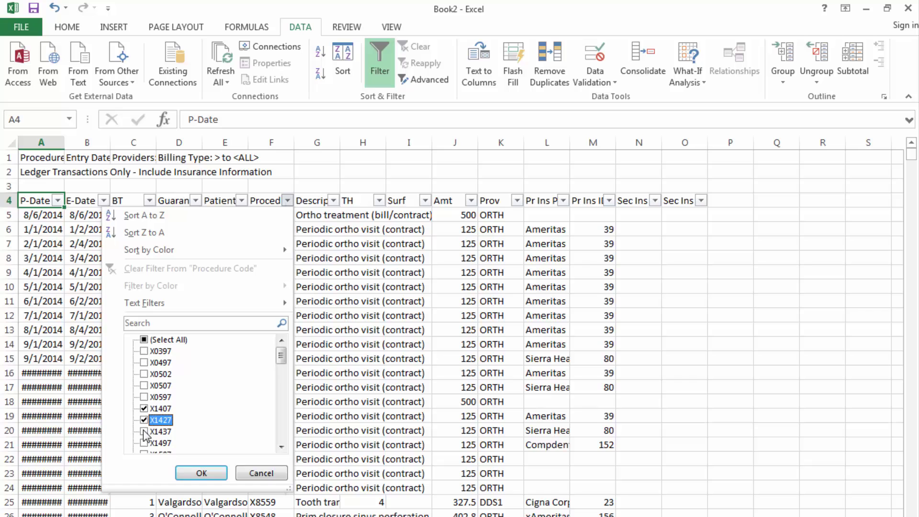
pyautogui.click(145, 432)
pyautogui.click(144, 443)
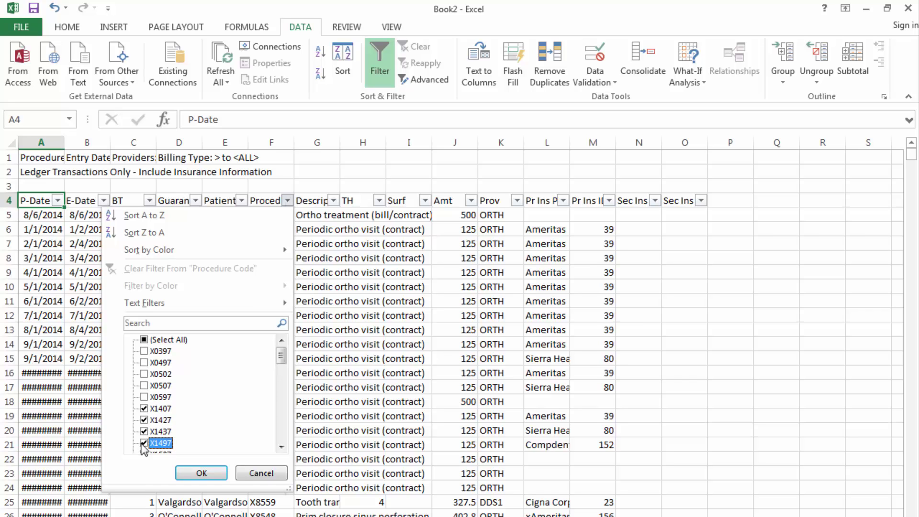
pyautogui.click(202, 473)
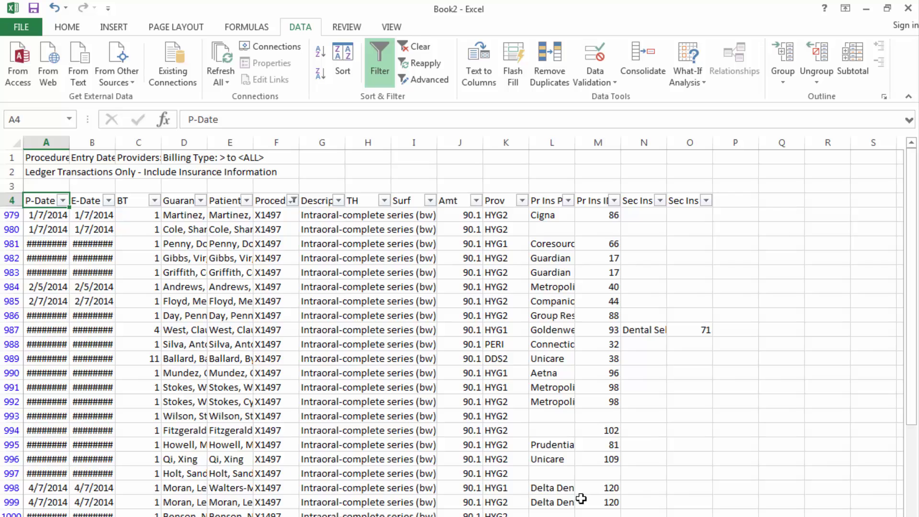
# Filter the Pr Ins Plan column to show only Cigna rows.
pyautogui.scroll(-10, 451, 333)
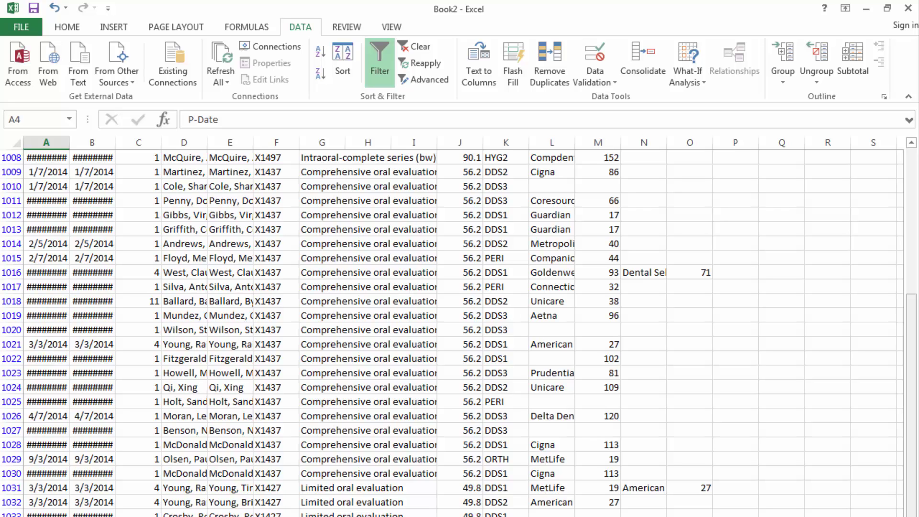
pyautogui.scroll(10, 912, 239)
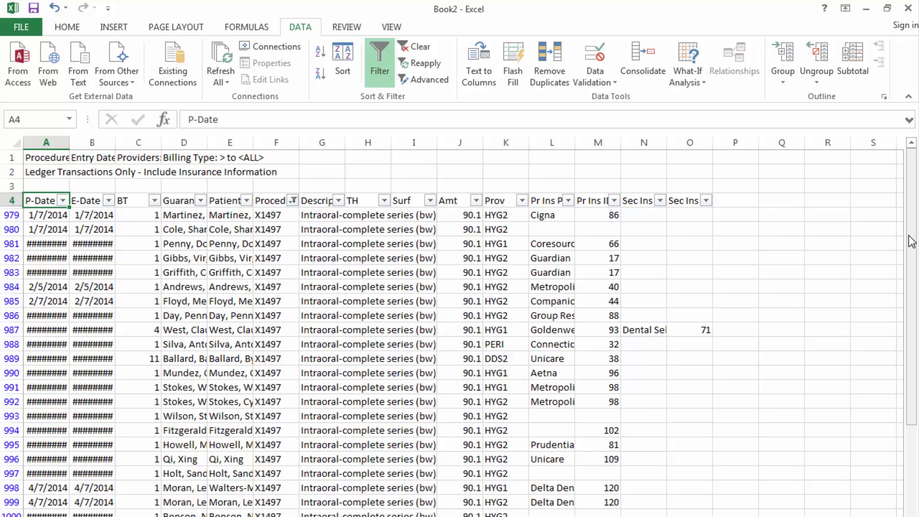
pyautogui.click(568, 201)
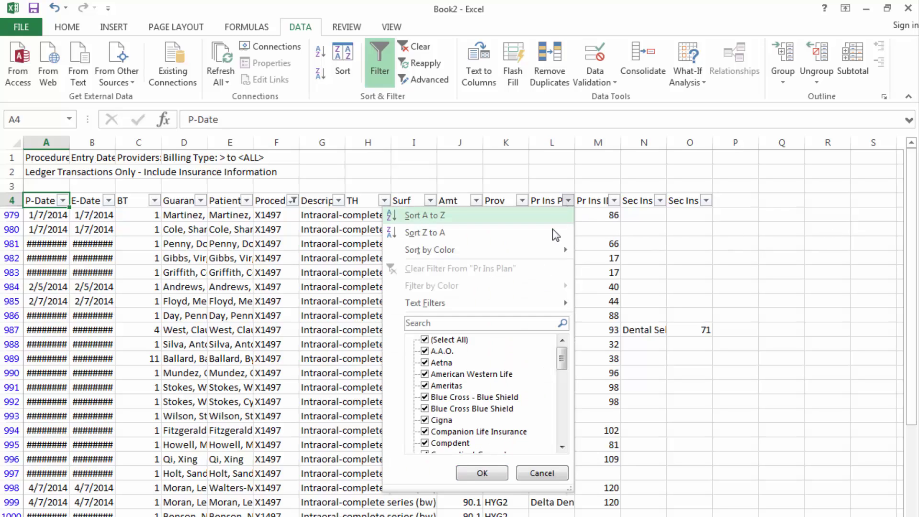
pyautogui.click(425, 340)
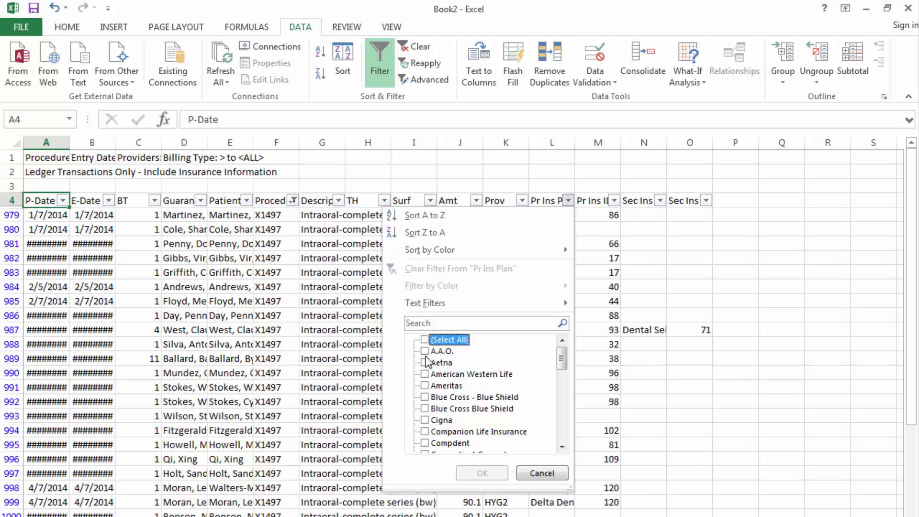
pyautogui.click(424, 420)
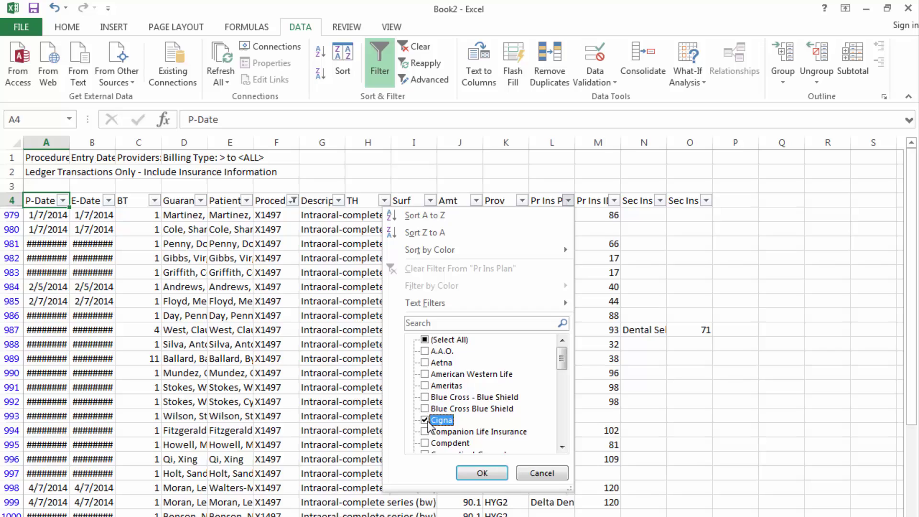
pyautogui.click(483, 472)
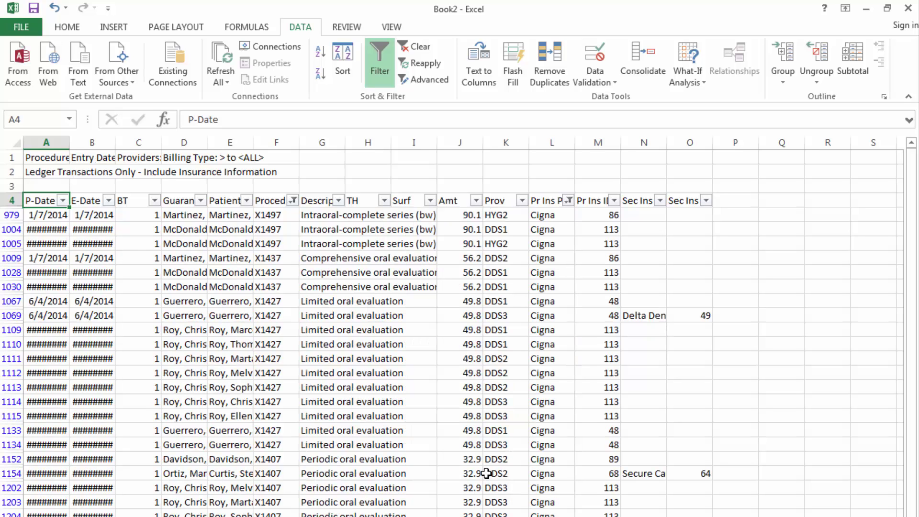